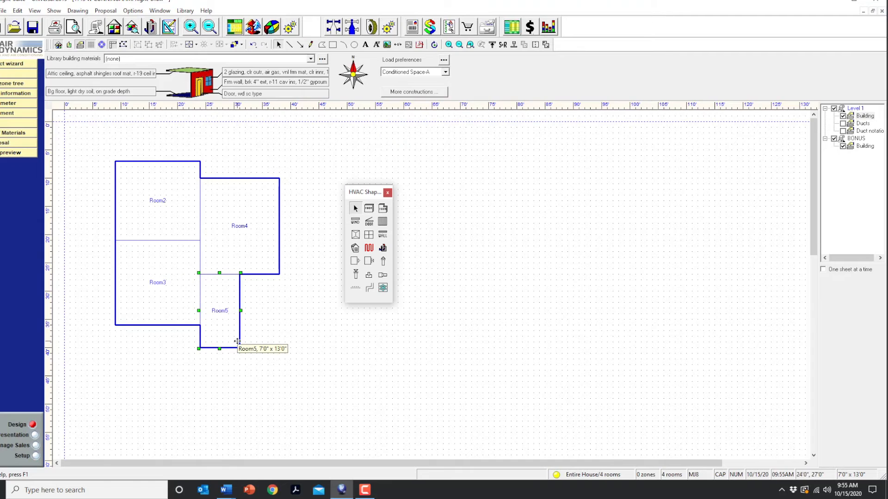
Step: Extend Room5 to a 10 by 13 ft L-shape, and add adjoining rooms of 12 by 12 ft and 3 by 6 ft south of it
left_click_drag(183, 325, 184, 349)
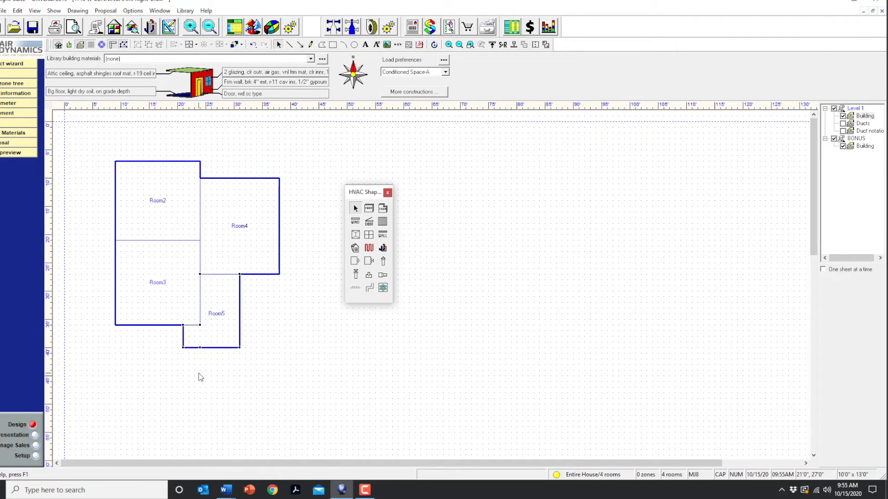
left_click(369, 211)
left_click_drag(115, 323, 185, 394)
left_click_drag(182, 347, 201, 382)
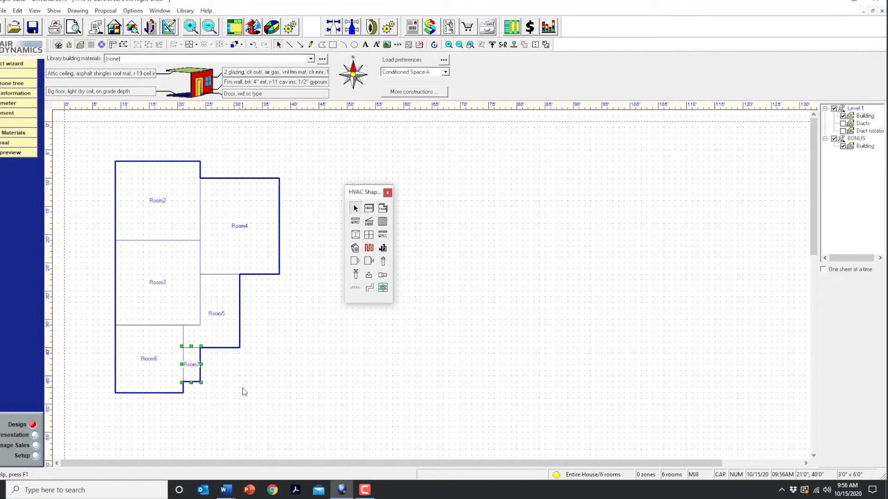
Step: Add an 11 by 10 ft room east of Room5, a 10 by 20 ft room east of Room4, and a 6 by 10 ft room between their ends
left_click(369, 208)
left_click_drag(240, 274, 303, 332)
left_click_drag(370, 195, 402, 195)
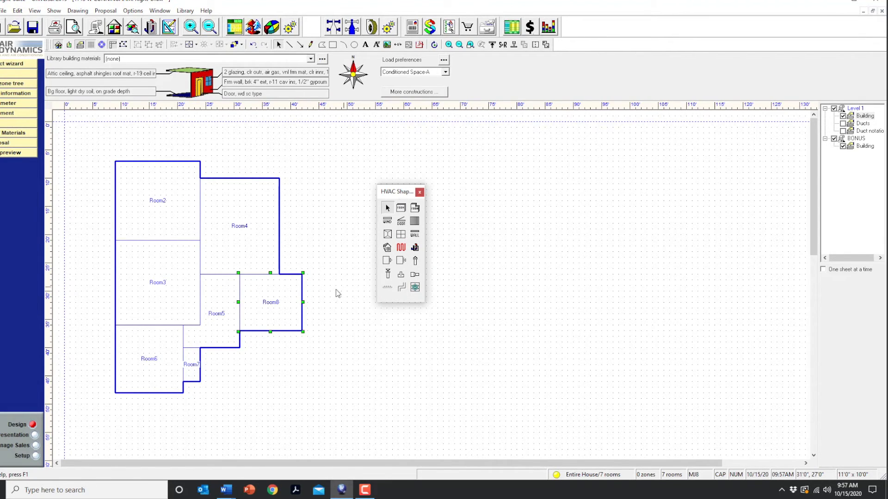
left_click_drag(280, 274, 336, 161)
left_click_drag(398, 192, 453, 203)
mouse_move(300, 274)
left_mouse_down()
mouse_move(343, 331)
mouse_move(336, 303)
left_mouse_up()
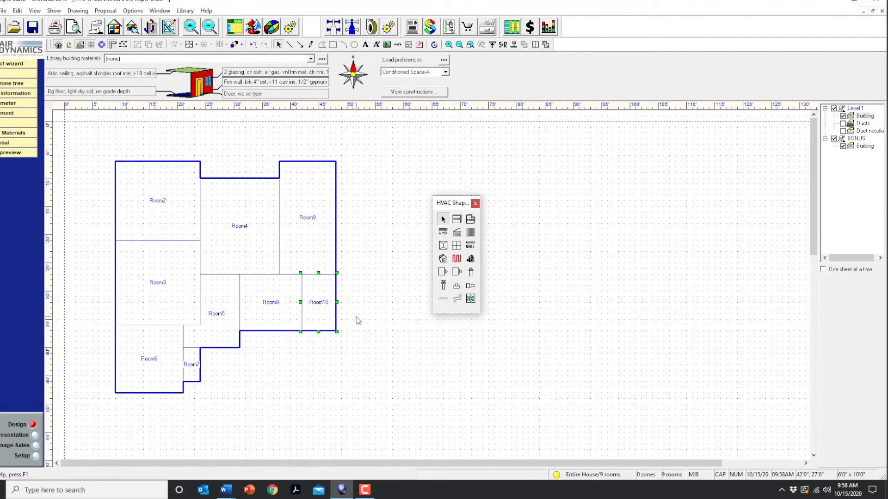
Step: Add a 3 by 23 ft room along the east side of Room9 and Room10, and a 15 by 10 ft room to the northeast
left_click_drag(336, 331, 354, 200)
left_click(457, 220)
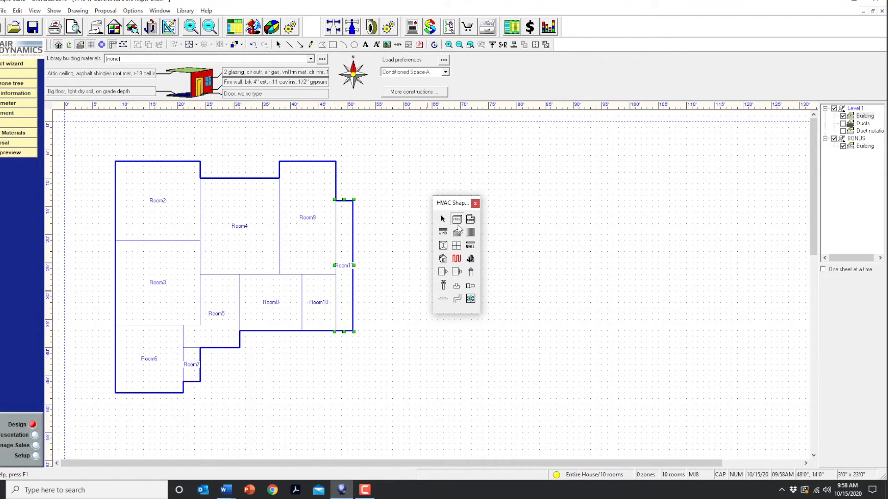
left_click_drag(453, 202, 425, 225)
left_click_drag(370, 161, 457, 222)
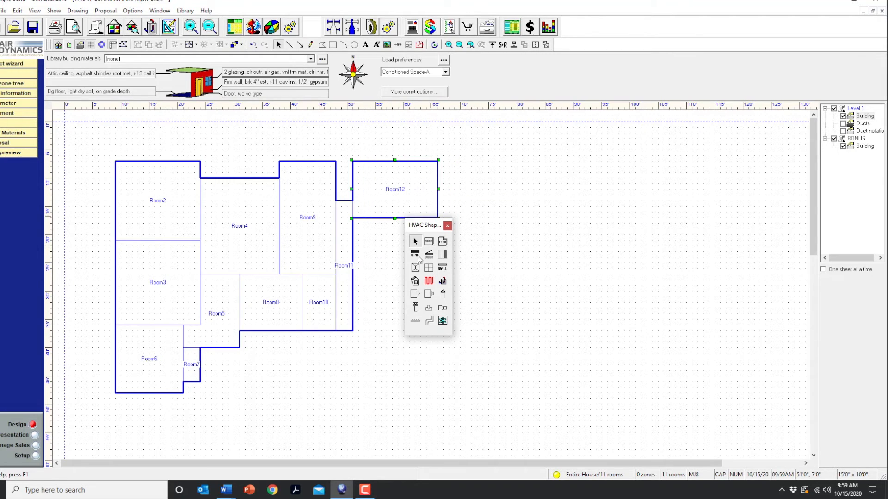
Step: Reshape Room12 to wrap around Room11's north end with its east wall at 63 ft, and add a 12 by 5 ft room below it
left_click_drag(353, 217, 369, 203)
left_click_drag(431, 183, 412, 183)
left_click_drag(432, 226, 470, 218)
left_click(467, 230)
left_click_drag(353, 218, 421, 248)
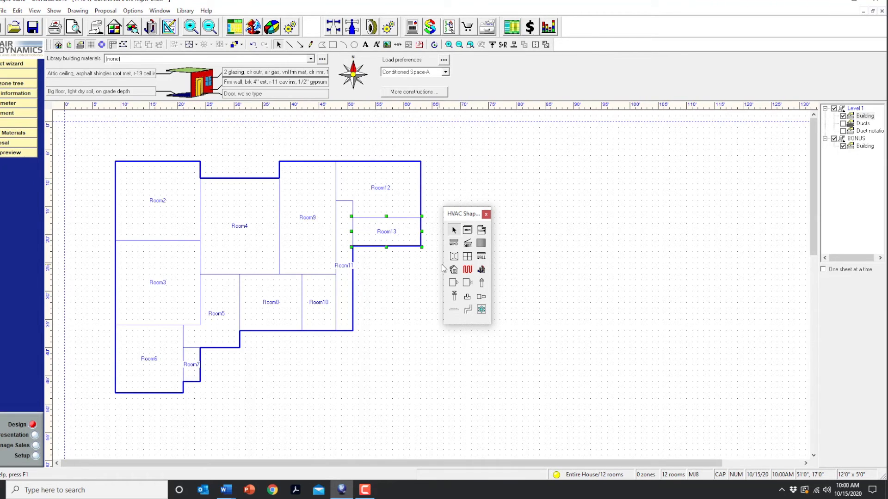
Step: Add a 12 by 15 ft room below Room13 and a 21 by 24 ft room south of it named garage
left_click(468, 230)
left_click_drag(353, 246, 301, 438)
left_click(467, 231)
key("Caps_Lock")
type("garage")
left_click(600, 346)
Step: Lock the Level 1 building sheet and make the BONUS building sheet active
left_click(863, 117)
right_click(864, 111)
left_click(845, 155)
left_click(864, 146)
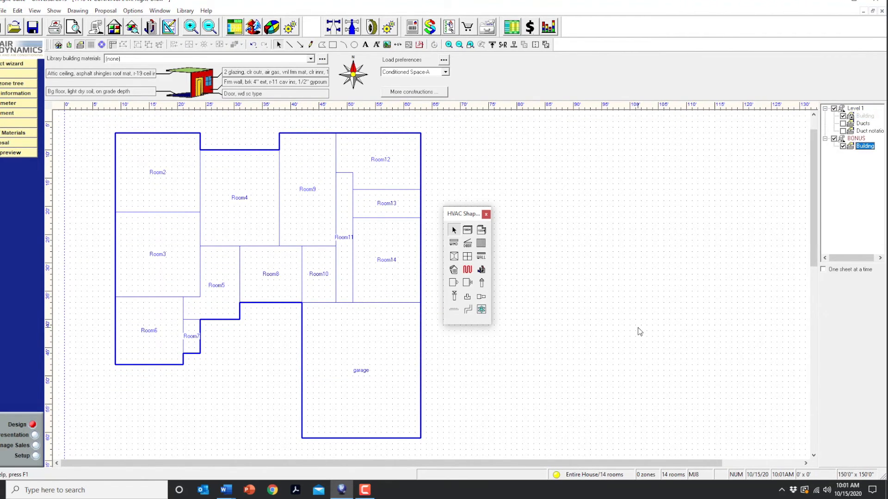
Step: Draw a 15 by 24 ft room centered over the garage on the BONUS level and name it bonus
left_click(467, 230)
left_click_drag(317, 438, 404, 303)
type("bonus")
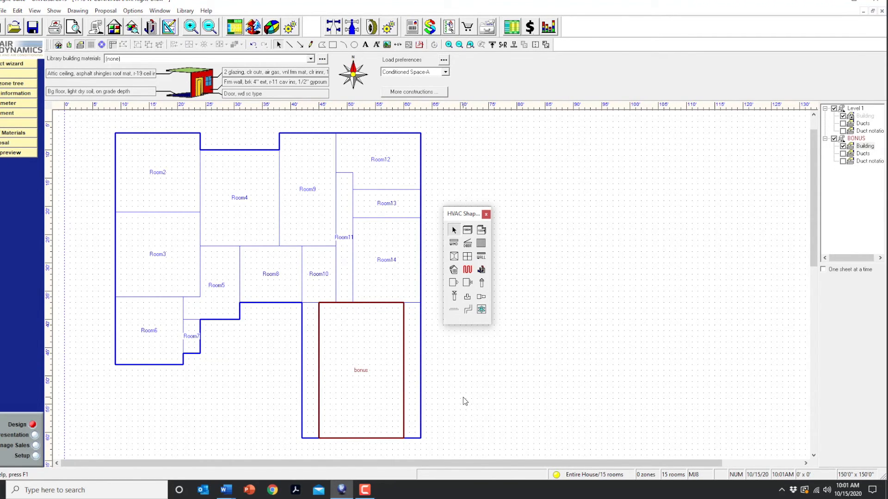
Step: Place a window in the bonus room's south wall and set its height to 5 ft
left_click(453, 243)
left_click(362, 437)
left_click(606, 328)
type("5")
key("Return")
left_click(767, 257)
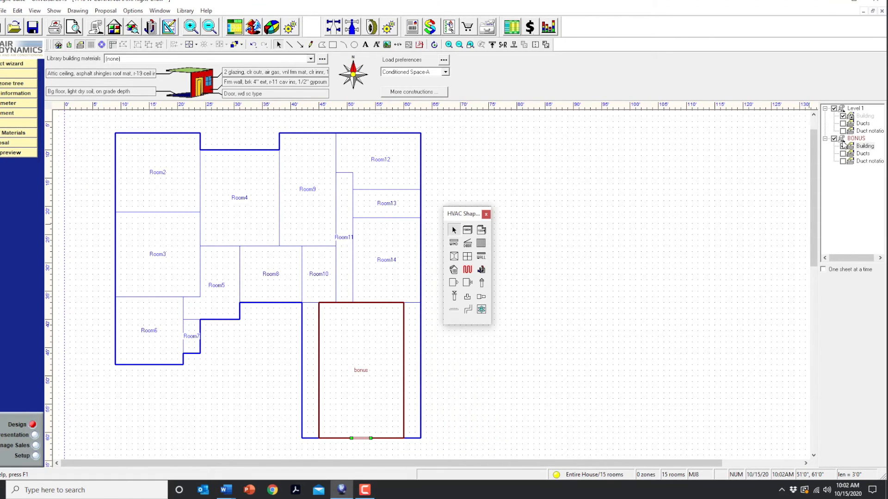
Step: Hide the BONUS level and place windows on Level 1: one each in Room14's east and Room12's north walls, two in Room9's north wall
left_click(834, 138)
left_click(84, 13)
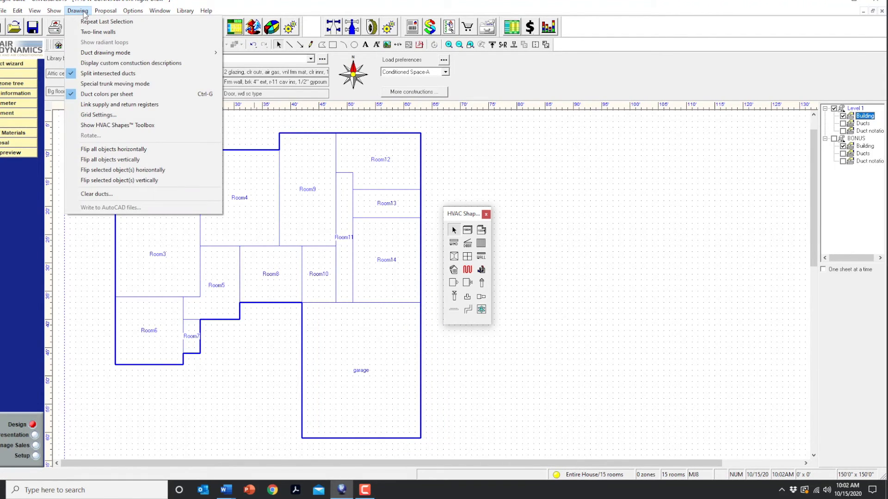
left_click(106, 11)
left_click(453, 242)
left_click(421, 260)
left_click(401, 133)
left_click(321, 133)
left_click(299, 133)
Step: Place two windows each in Room4's north, Room3's west and Room8's south walls, plus one in Room2's north wall
left_click(214, 149)
left_click(271, 149)
left_click(129, 133)
left_click(115, 221)
left_click(116, 283)
left_click(259, 303)
left_click(282, 302)
left_click(78, 10)
left_click(95, 21)
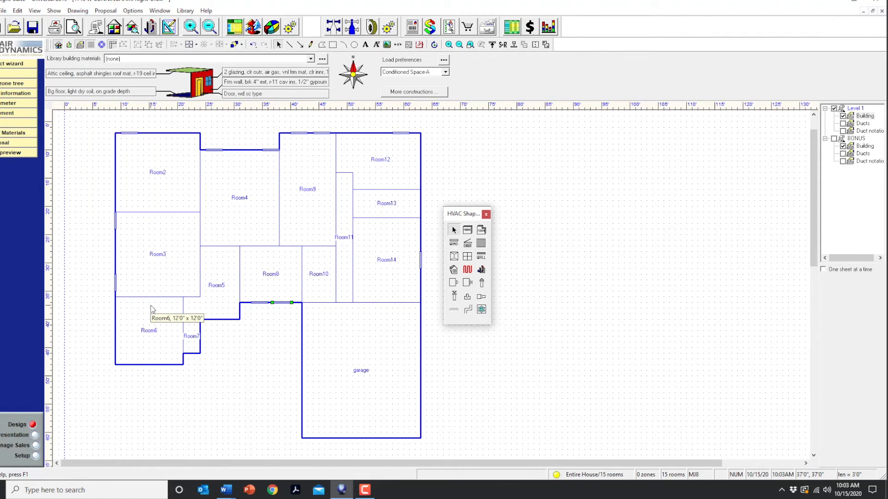
Step: Reshape the south wall of Room6 into a three-sided bay with angled corners
left_click(454, 230)
left_click(127, 361)
left_click(123, 45)
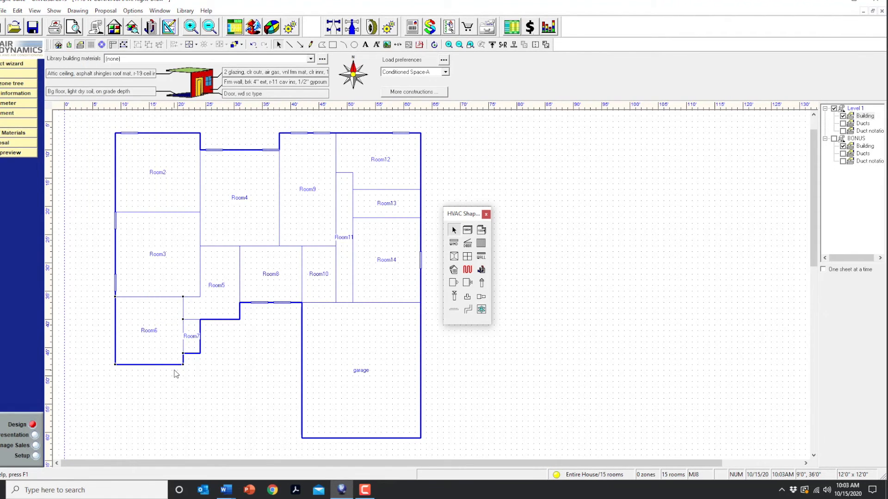
left_click_drag(115, 365, 127, 354)
left_click_drag(125, 348, 115, 353)
mouse_move(135, 356)
left_mouse_down()
mouse_move(141, 365)
mouse_move(172, 354)
mouse_move(161, 364)
left_mouse_up()
left_click(536, 194)
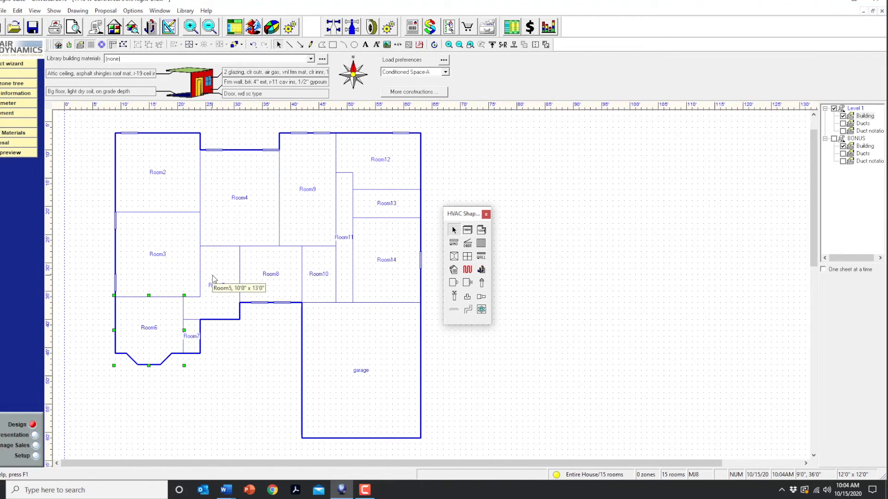
Step: Place a window in each of the three walls of Room6's bay
left_click(454, 243)
left_click(132, 360)
left_click(151, 364)
left_click(166, 360)
key("Escape")
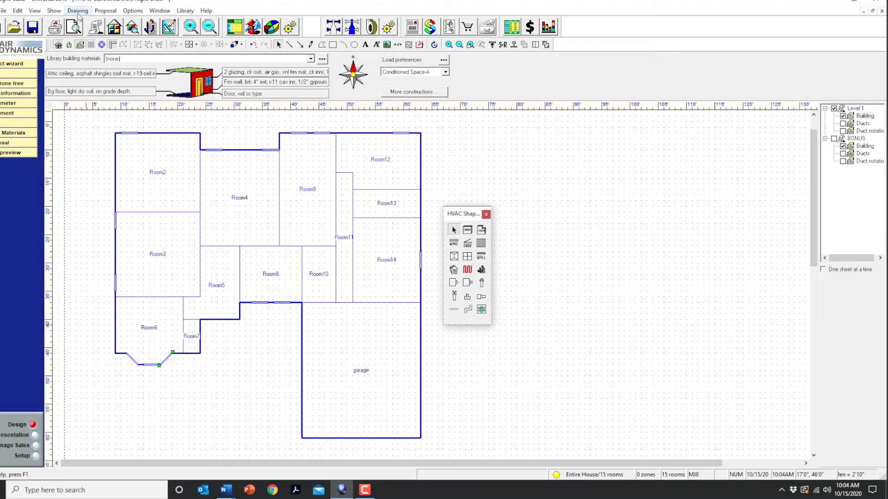
left_click(77, 12)
left_click(79, 22)
Step: Set the heights of the bay windows in Room6 to 6 ft
double_click(150, 365)
left_click(576, 329)
type("6")
left_click(170, 387)
left_click(156, 365)
left_click(178, 404)
left_click(153, 365)
left_click(165, 360)
left_click(579, 329)
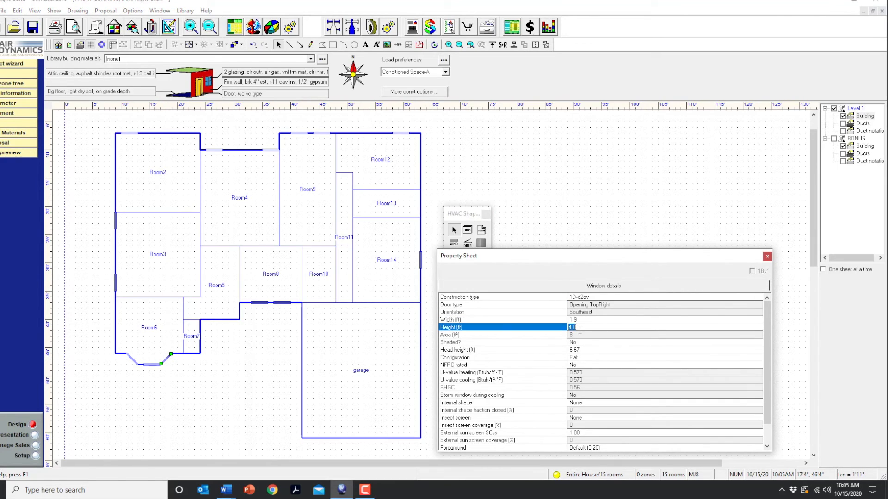
left_click(133, 363)
left_click(576, 327)
left_click(161, 377)
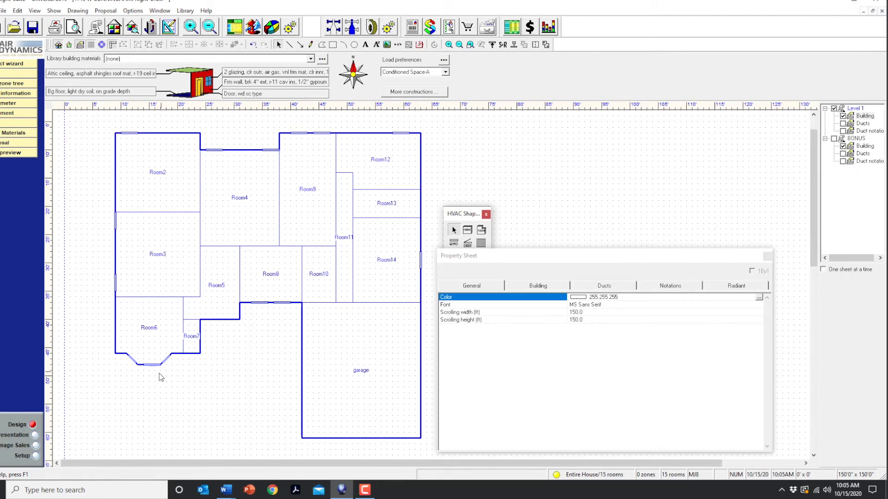
Step: Rename Room2 as mbath, Room3 as mbed, Room6 as sit, Room7 as clst, Room5 as foy and Room4 as liv
left_click(161, 176)
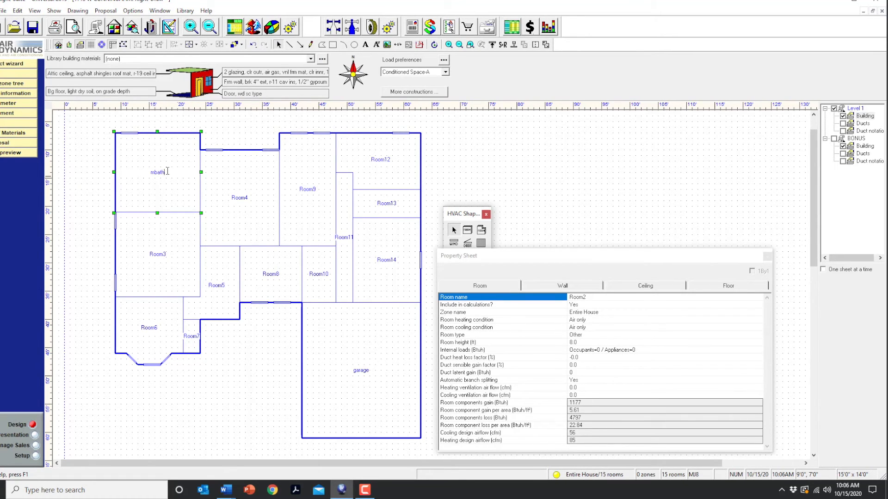
left_click(166, 255)
left_click(162, 331)
left_click(200, 336)
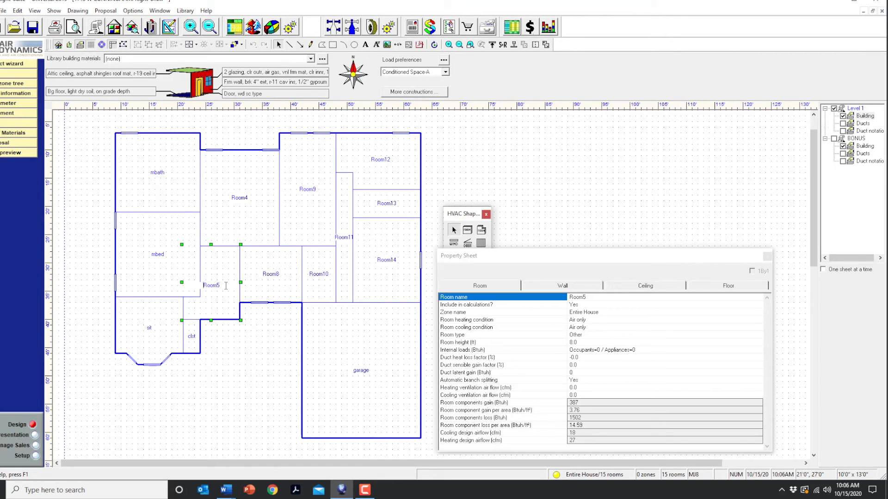
left_click(249, 199)
Step: Shorten Room9 to its northern 7 ft and name it bkfst, and add a 10 by 13 ft room below it named kit
left_click(320, 189)
mouse_move(307, 247)
left_mouse_down()
mouse_move(307, 173)
mouse_move(336, 246)
left_mouse_up()
left_click(314, 152)
key("BackSpace")
key("BackSpace")
key("BackSpace")
key("BackSpace")
key("BackSpace")
type("bkfst")
left_click(468, 229)
left_click(317, 209)
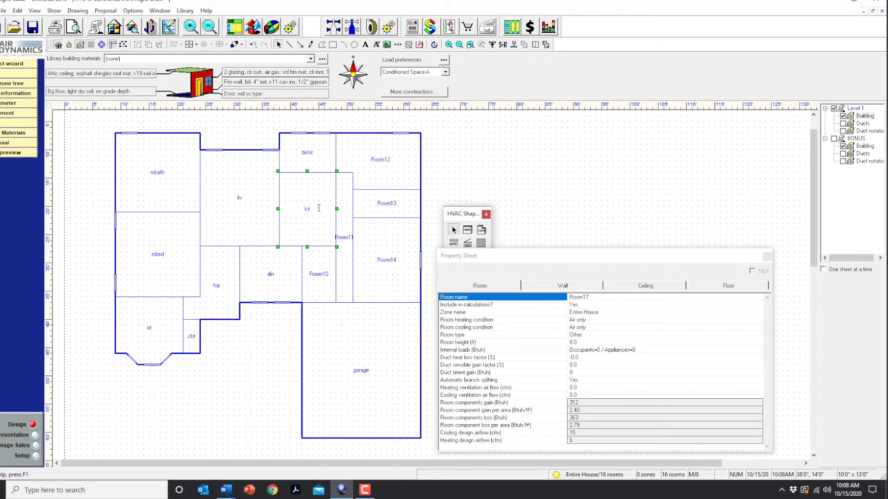
Step: Rename Room12 as bed1, Room13 as bath, Room14 as bed2, Room11 as hall and Room10 as laund
left_click(389, 158)
type("bed1")
left_click(396, 202)
type("bath")
left_click(398, 260)
type("bed2")
left_click(349, 238)
type("hall")
Step: Exclude the garage from calculations, set its heating and cooling conditions to None, and its room height to 10 ft
left_click(372, 343)
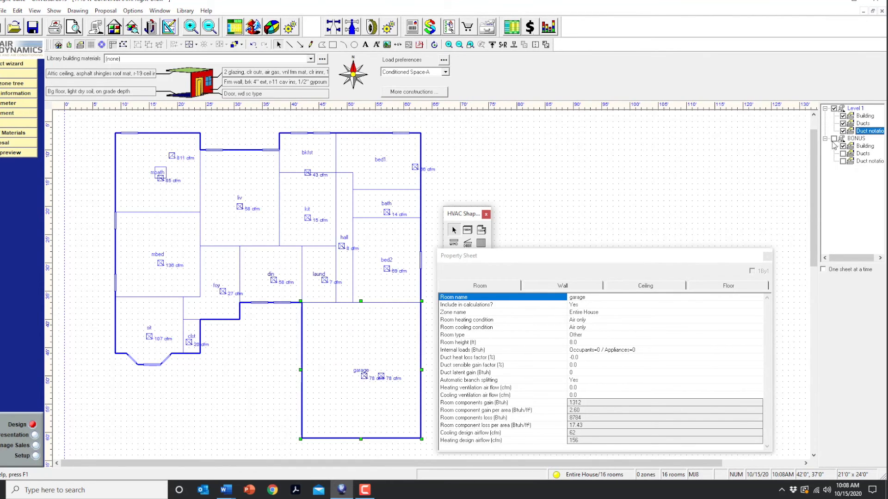
left_click(579, 305)
left_click(574, 318)
left_click(577, 320)
left_click(578, 327)
left_click(579, 327)
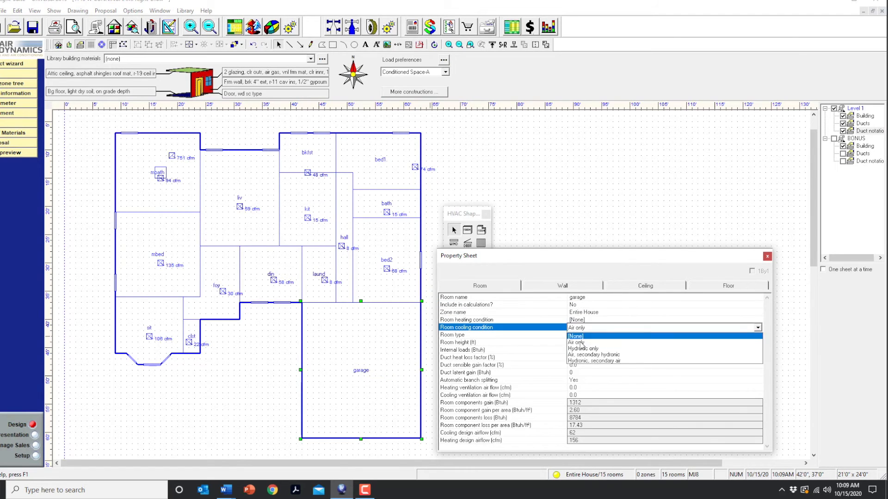
left_click(579, 334)
left_click(589, 342)
type("10")
Step: Set the supply and return duct locations to vented attic in the duct loads for all rooms
left_click_drag(629, 266, 683, 206)
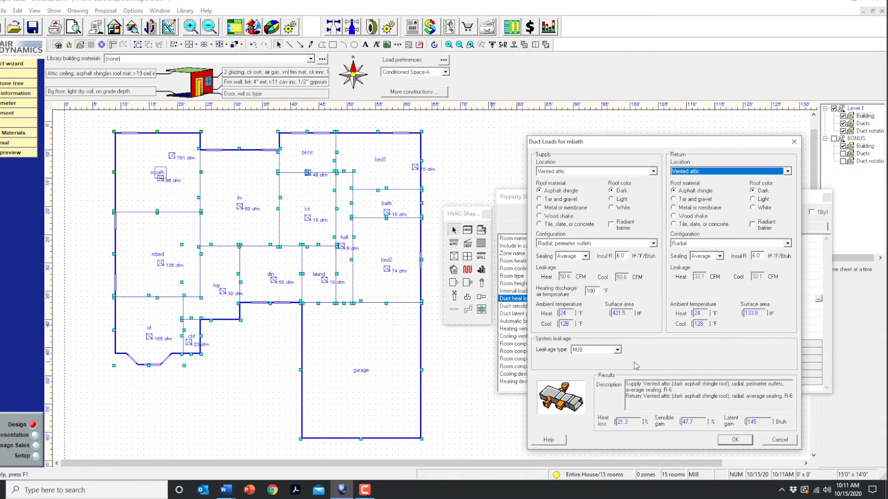
left_click(735, 439)
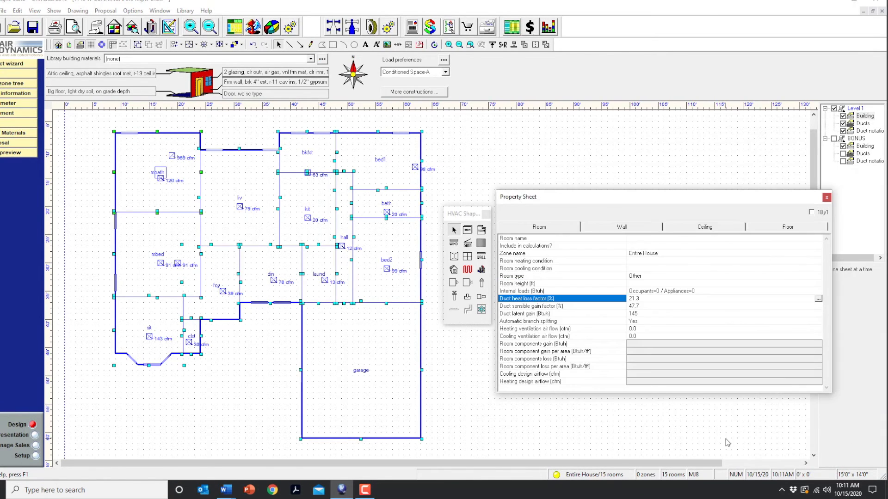
Step: Move the air handler from mbath to the hall's west side and the return register to the hall's north end
left_click_drag(160, 176, 339, 217)
left_click_drag(173, 156, 343, 178)
left_click(475, 156)
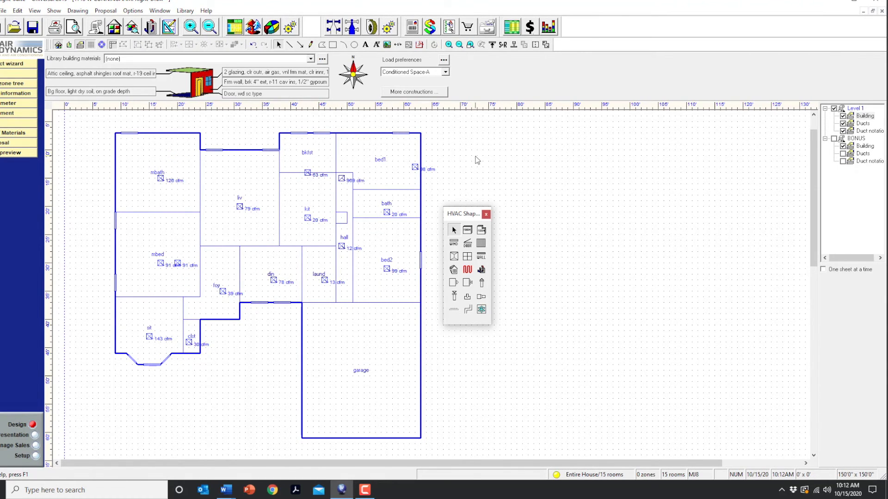
Step: Add a return register on mbed's east side and move its two supply registers near the west windows
left_click(467, 283)
left_click(194, 251)
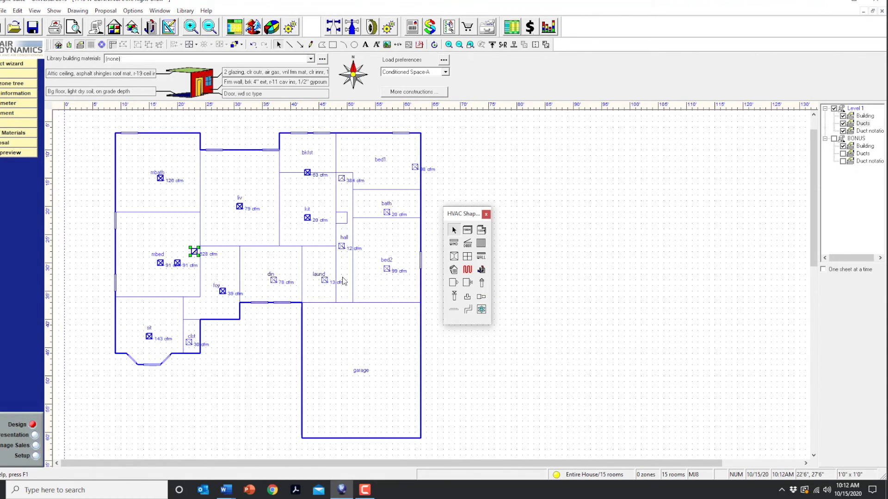
left_click(498, 177)
left_click_drag(160, 262, 126, 229)
left_click_drag(178, 263, 126, 280)
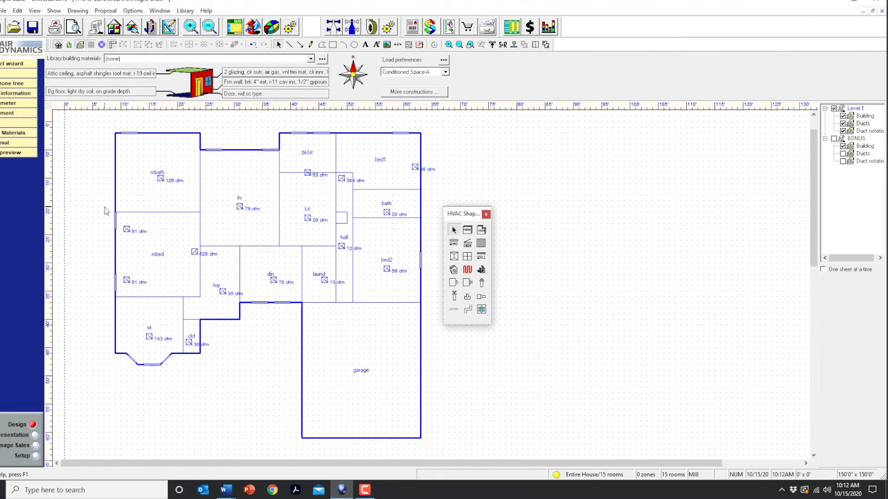
Step: Set the mbath window's width to 4 ft and the height of liv's west window to 6 ft
double_click(134, 139)
left_click(132, 134)
left_click(631, 262)
type("4")
key("Return")
left_click(220, 150)
left_click(634, 270)
type("6")
key("Return")
Step: Change liv's eastern window to construction type 10B-v with door type Fixed / Swing TopRight
left_click(271, 150)
left_click(638, 239)
left_click(818, 239)
left_click(466, 279)
left_click(820, 413)
left_click(653, 247)
left_click(817, 246)
left_click(818, 285)
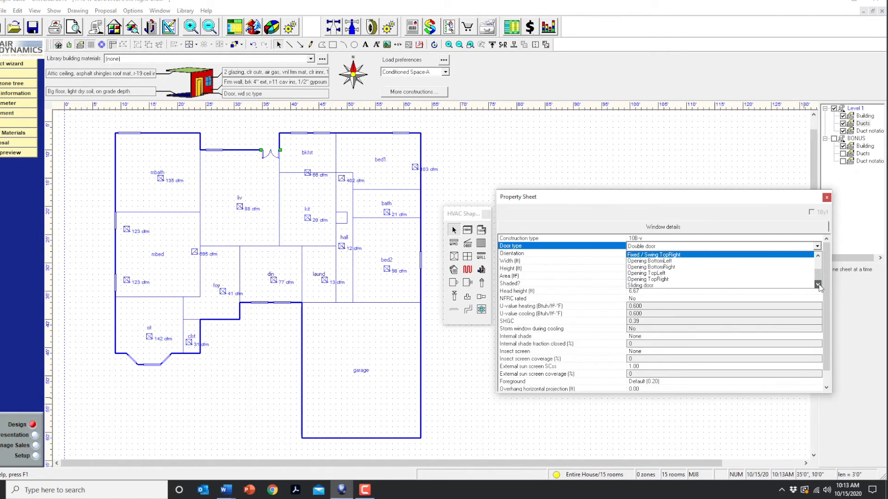
left_click(652, 255)
left_click(621, 175)
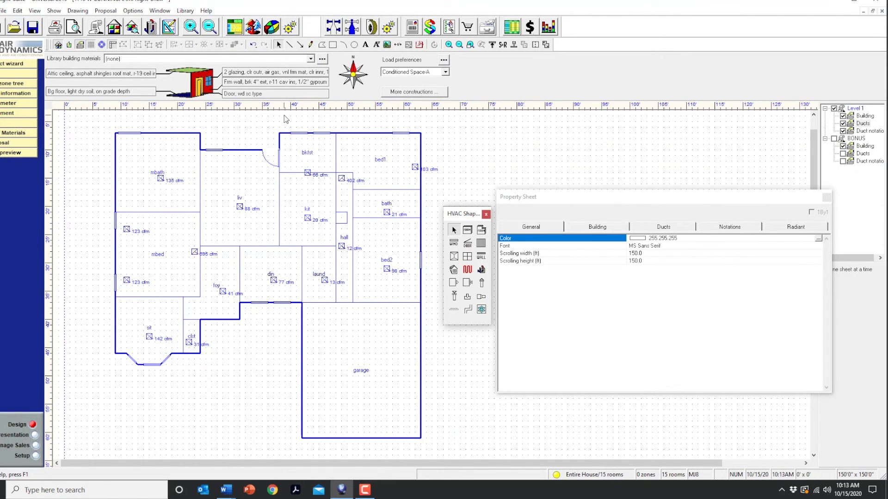
Step: Set the heights of the two bkfst windows and the bed1 and bed2 windows to 6 ft
left_click_drag(286, 119, 334, 146)
left_click(634, 270)
type("6")
key("Return")
left_click(401, 137)
left_click(633, 270)
type("6")
left_click(422, 269)
left_click(634, 270)
type("6")
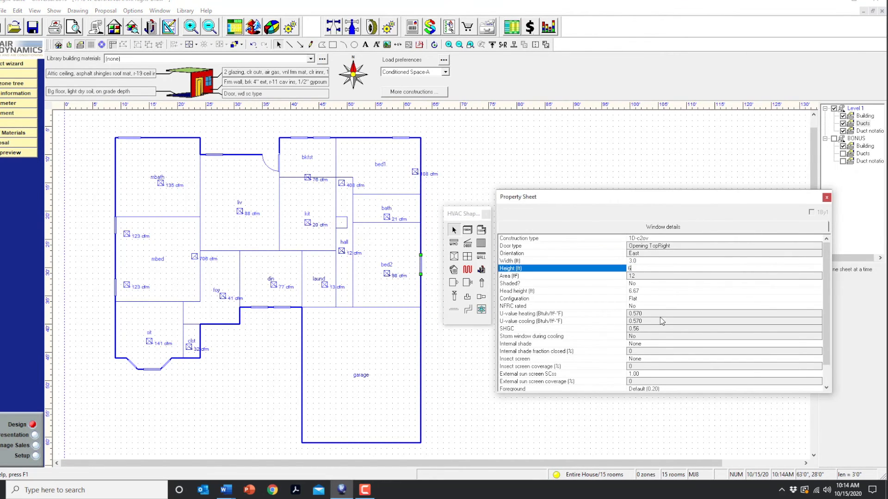
left_click(647, 417)
Step: Place a door between laund and the garage, and a door in foy's south exterior wall
left_click(467, 243)
left_click(323, 308)
left_click(468, 243)
left_click(219, 324)
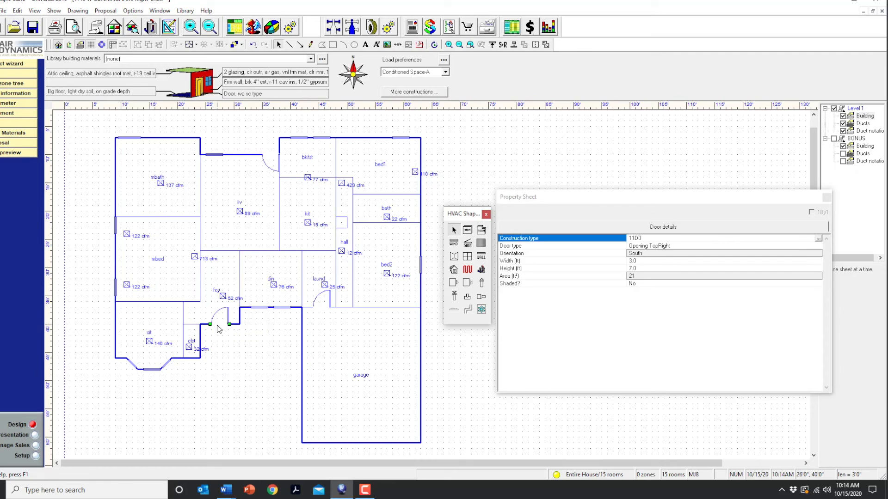
Step: Assign the default kitchen appliance load to kit's internal loads
left_click(102, 45)
left_click(309, 240)
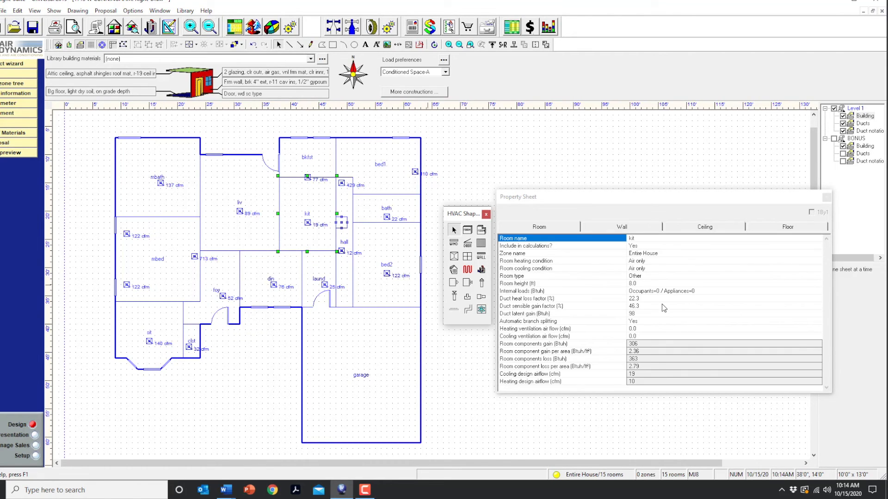
left_click(634, 284)
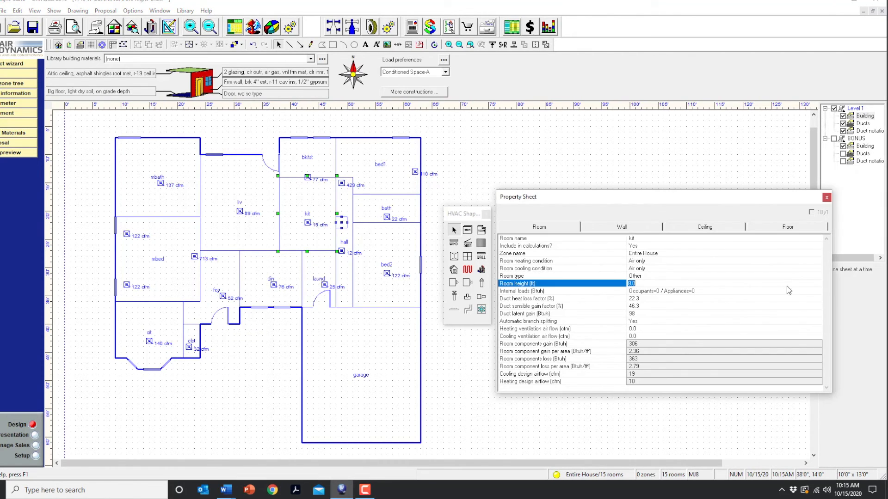
left_click(652, 292)
left_click(819, 291)
left_click(715, 225)
left_click(652, 368)
left_click(664, 395)
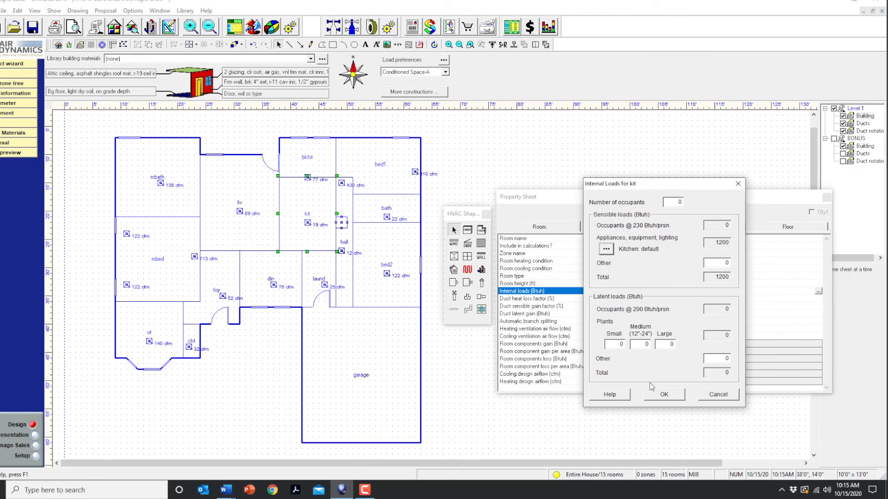
Step: Set bkfst's room height to 9 ft, and select all Level 1 rooms to display their shared ceiling type
left_click(316, 166)
left_click(628, 283)
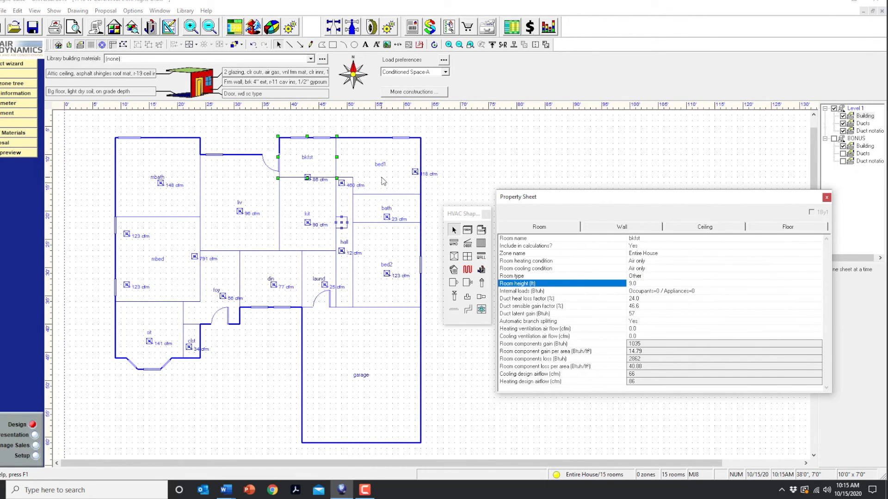
left_click(827, 198)
right_click(865, 116)
mouse_move(824, 235)
left_click(767, 236)
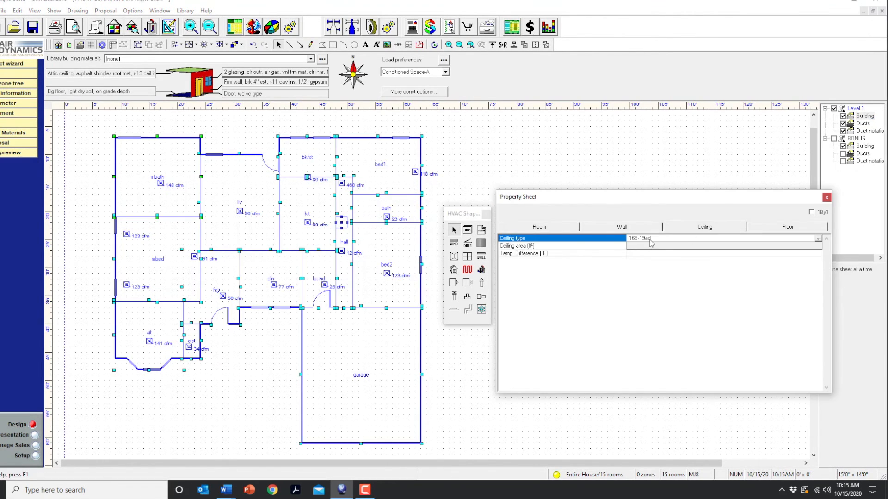
Step: Set the room heights of mbed and din to 10 ft and of liv to 12 ft
left_click(630, 284)
type("10")
left_click(162, 272)
left_click(634, 283)
left_click(223, 197)
left_click(634, 284)
type("12")
key("Return")
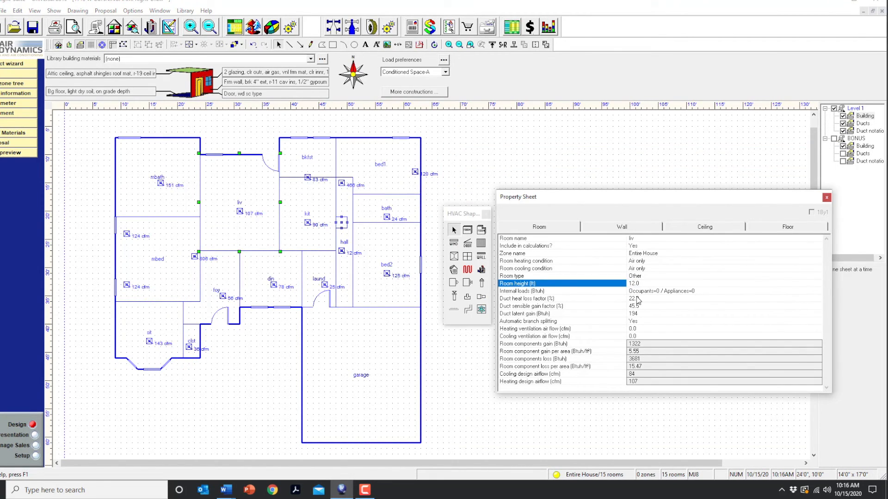
left_click(291, 274)
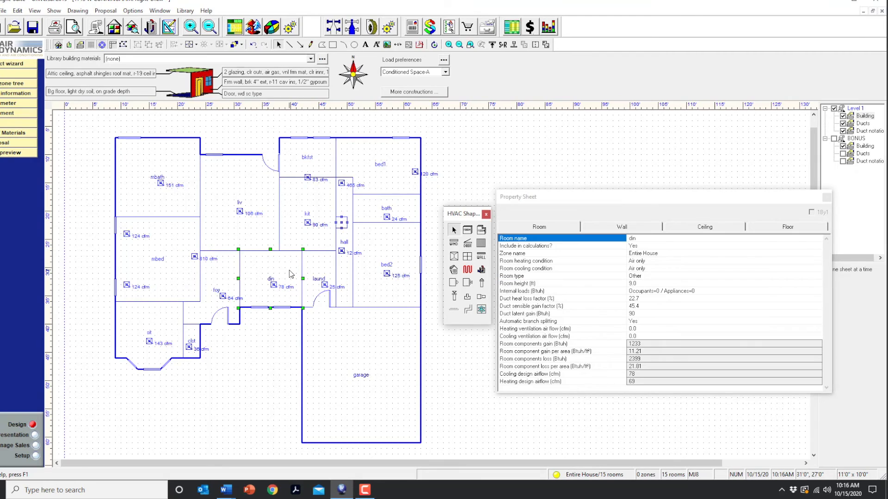
left_click(633, 283)
type("10")
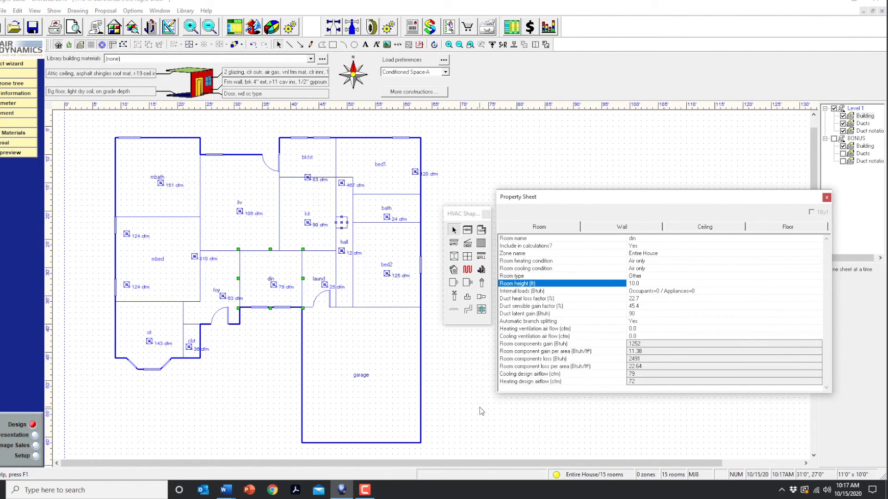
Step: Set the number of occupants to 2 in the internal loads of mbed, bed1 and bed2
left_click(167, 245)
left_click(650, 292)
type("2")
key("Return")
left_click(380, 178)
left_click(654, 292)
type("2")
key("Return")
left_click(386, 250)
left_click(656, 292)
type("2")
key("Return")
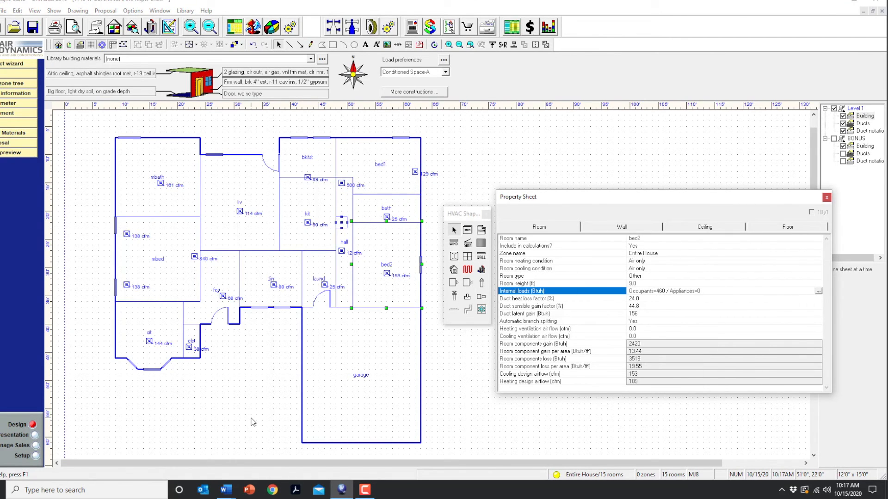
Step: Set din's south windows to a width of 2.5 ft and a height of 7 ft
left_click(271, 307)
left_click(632, 261)
type("2.5")
left_click(632, 268)
type("7")
Step: Give both din windows an overhang with 11 ft horizontal projection and 1 ft vertical separation
left_click_drag(246, 323, 298, 298)
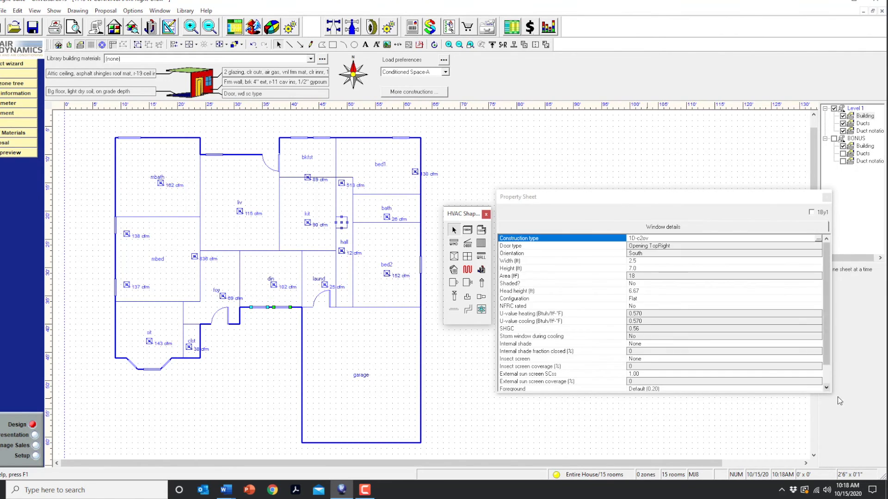
left_click_drag(826, 358, 827, 387)
left_click(635, 374)
type("10")
left_click(636, 383)
type("1")
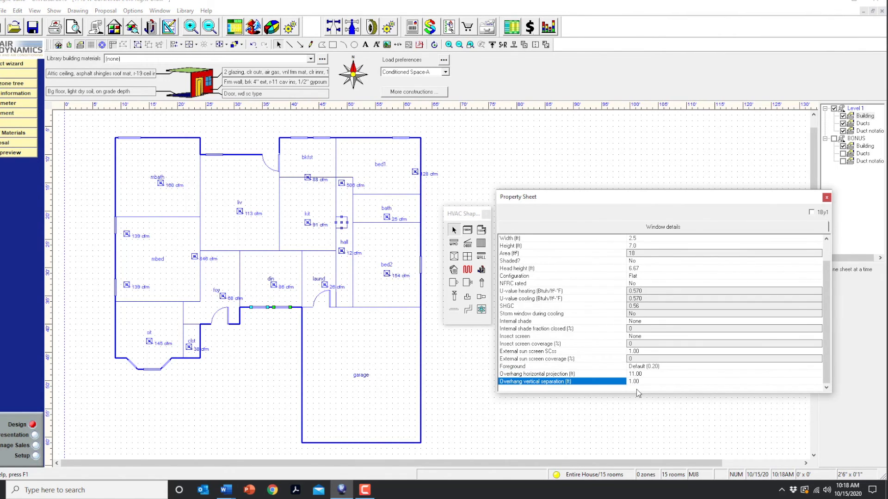
left_click(471, 384)
Step: Give liv's north window and glass door an overhang with 10 ft horizontal projection and 14 ft vertical separation
left_click_drag(204, 141, 292, 190)
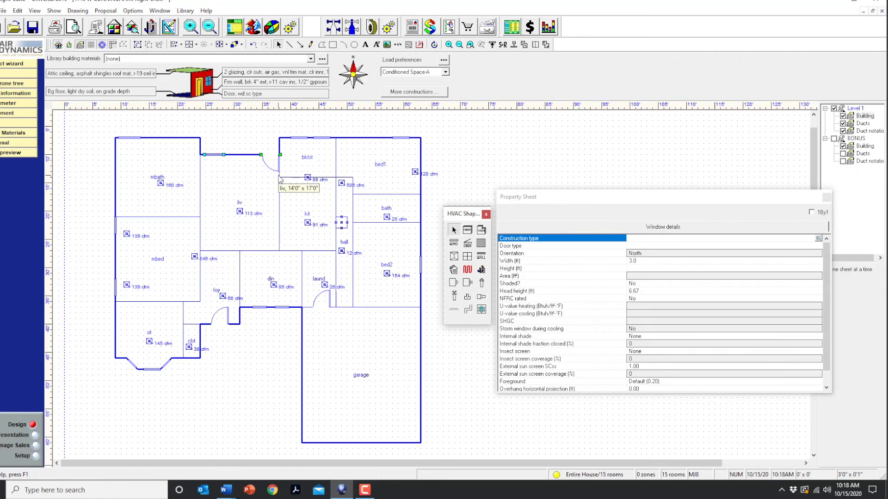
left_click(649, 373)
type("10")
left_click(637, 388)
type("14")
left_click(638, 403)
Step: Show the BONUS level and adjust bonus's wall 1 areas by -120 north, -192 east, -9 south and -192 west
left_click(834, 139)
left_click(834, 139)
left_click(362, 345)
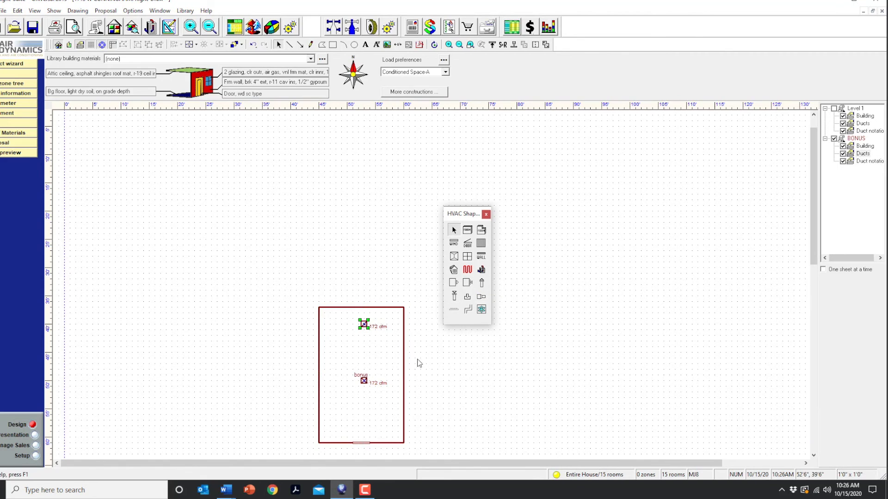
left_click(454, 230)
double_click(355, 362)
left_click(622, 227)
double_click(637, 239)
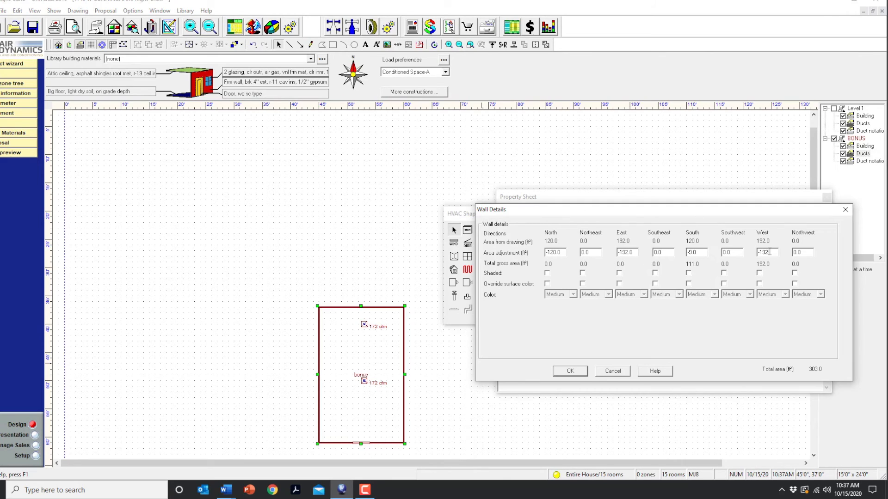
key("Return")
Step: Define bonus's wall 2 as an asphalt-shingle knee wall with R-11 insulation, vented attic and 1/2" gypsum board interior finish
double_click(635, 255)
left_click(584, 232)
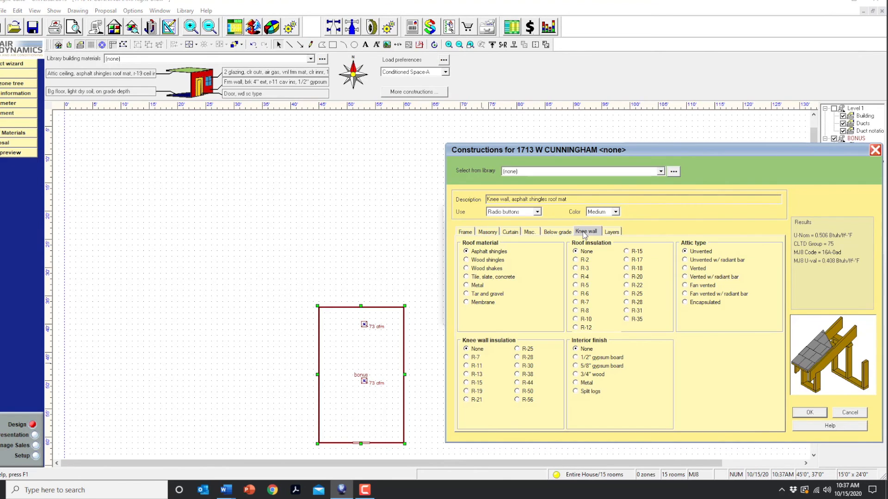
left_click(465, 366)
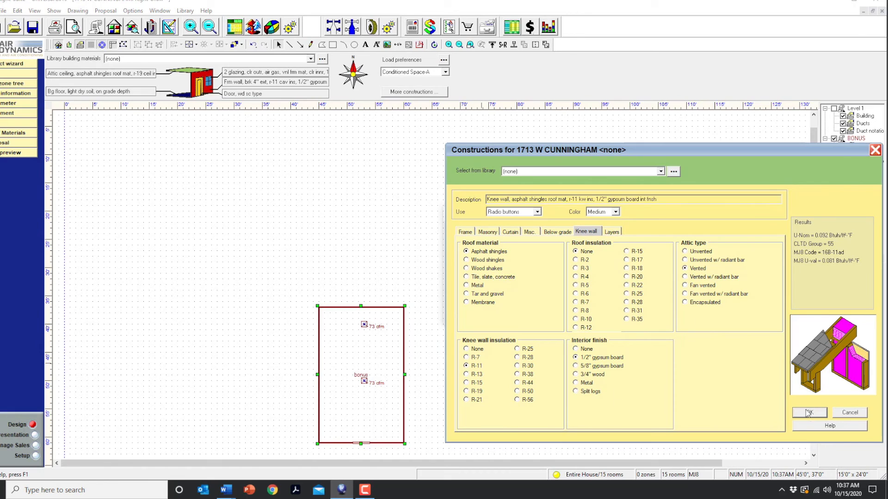
key("Return")
Step: Set the knee wall area of bonus to 114 ft² each on the east and west sides
left_click(627, 253)
type("114")
left_click(771, 252)
left_click(576, 371)
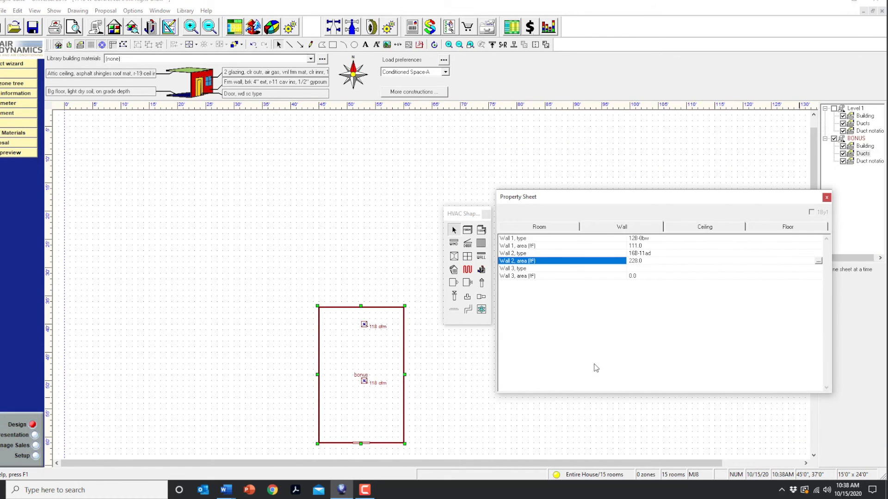
Step: Open the ceiling construction of the bonus room
left_click(705, 227)
double_click(665, 239)
left_click(874, 150)
double_click(640, 236)
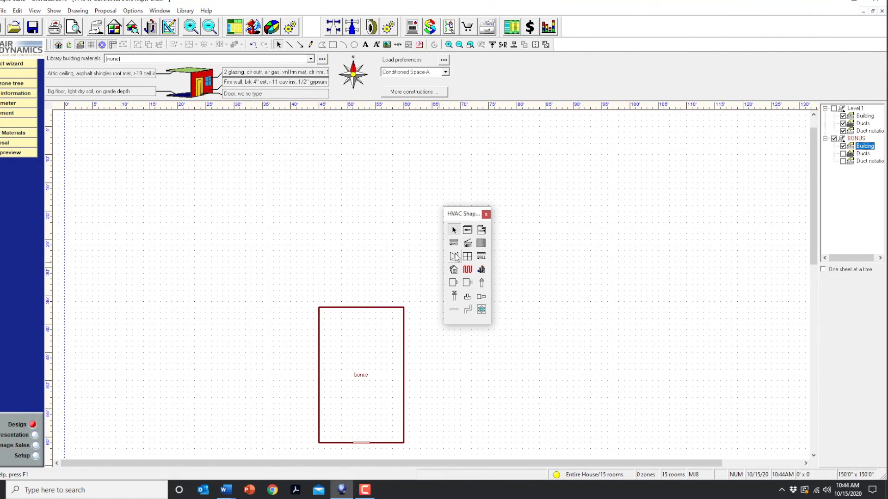
Step: Draw a frustum ceiling over the bonus room with its L2 dimension set to 0 ft
left_click_drag(404, 443, 395, 438)
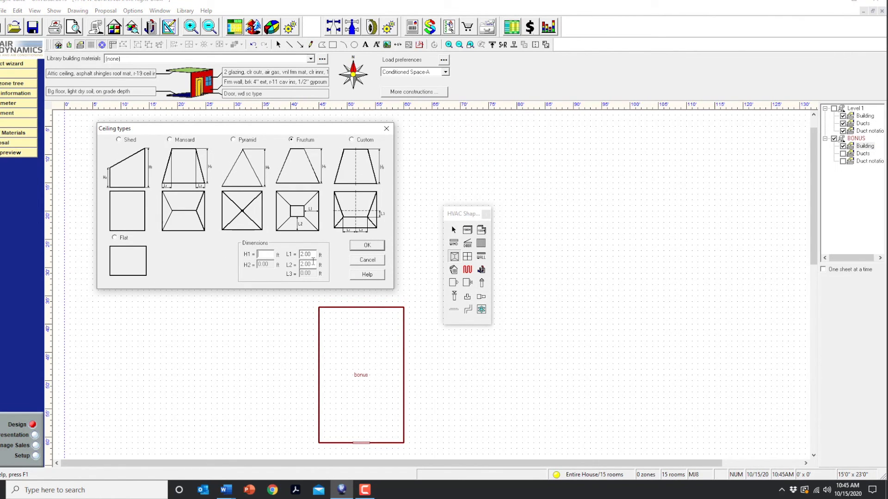
left_click(314, 265)
key("BackSpace")
key("BackSpace")
key("BackSpace")
key("BackSpace")
type("0")
double_click(366, 303)
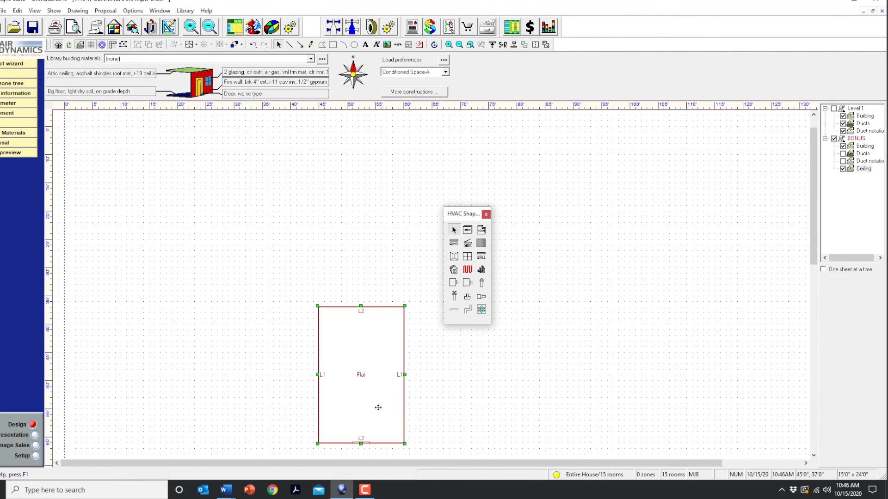
left_click(640, 255)
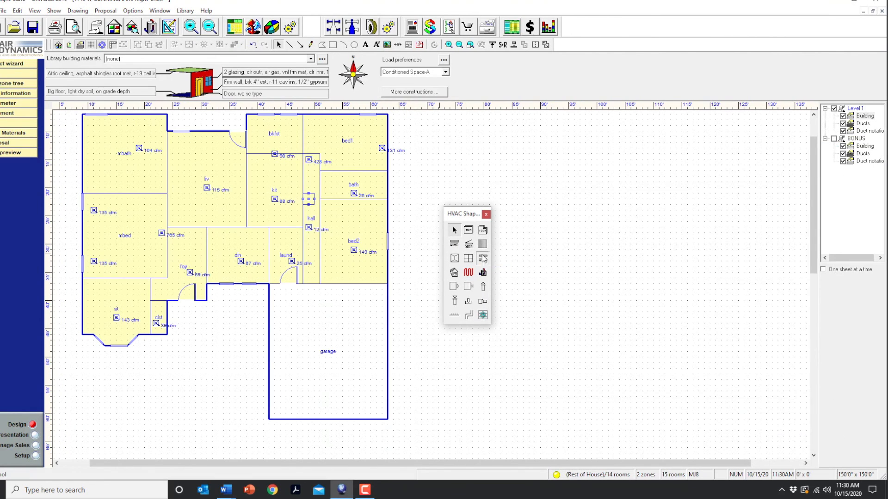
left_click(483, 259)
left_click_drag(161, 142, 172, 153)
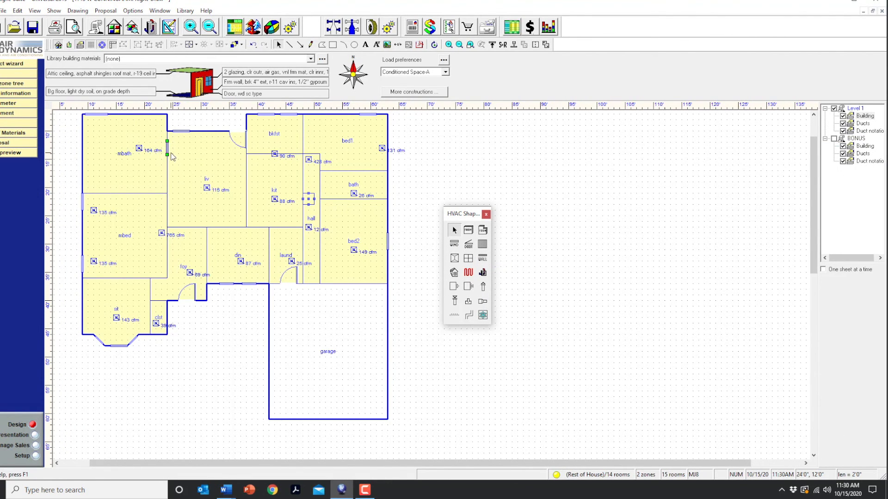
key("Delete")
Step: Draw two short partition wall segments in the northeast corner of mbath
left_click(482, 259)
mouse_move(149, 119)
left_mouse_down()
mouse_move(151, 167)
mouse_move(167, 167)
left_mouse_up()
left_click(482, 259)
left_click(434, 182)
Step: Draw four short partition wall segments outlining two enclosures along mbath's south side
left_click(482, 258)
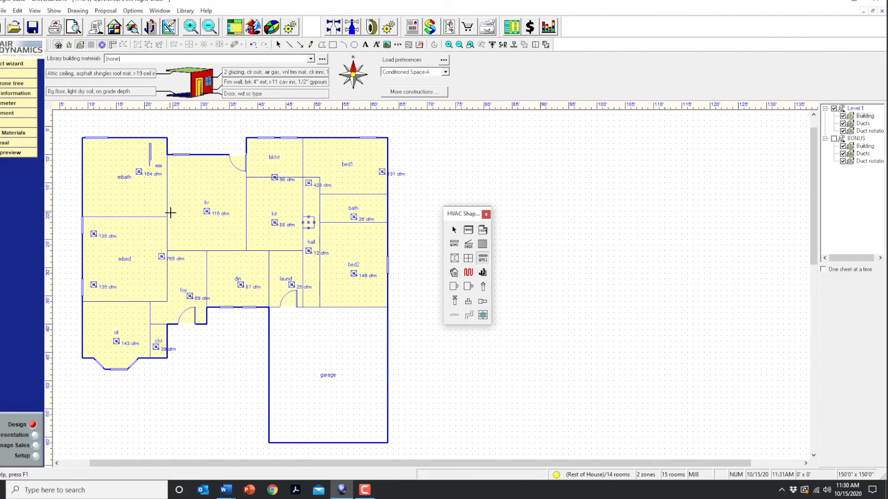
left_click_drag(112, 212, 104, 188)
left_click(482, 258)
left_click(429, 268)
left_click(482, 259)
mouse_move(162, 189)
left_mouse_down()
mouse_move(145, 189)
mouse_move(139, 211)
left_mouse_up()
left_click(482, 259)
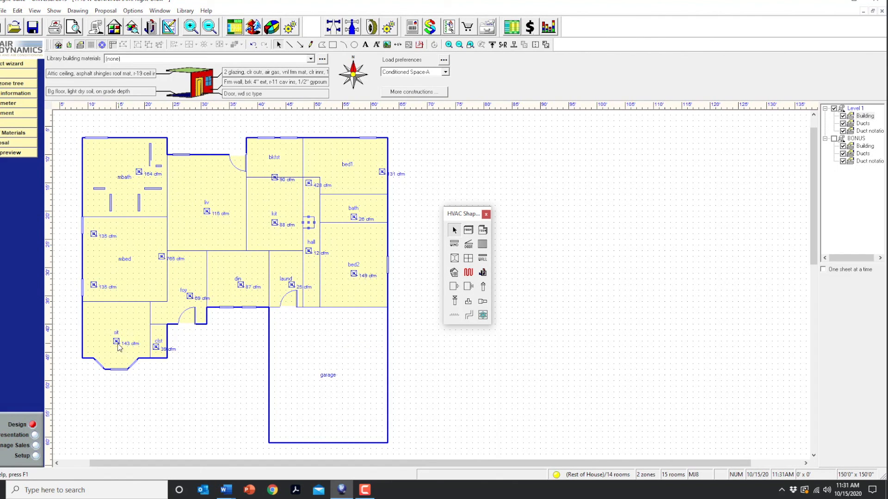
Step: Move sit's register to its bay window, and replace foy's register with a single one by din's south windows
left_click_drag(116, 342, 122, 359)
left_click(190, 295)
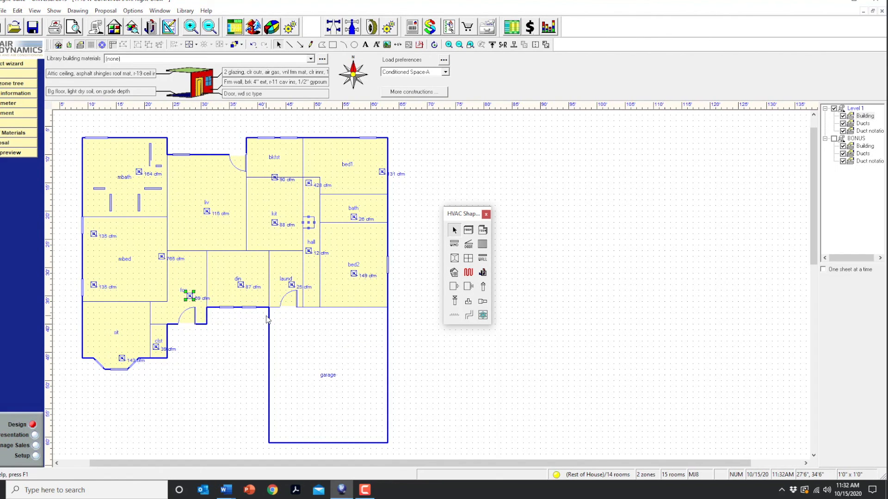
left_click_drag(190, 296, 241, 290)
Step: Move liv's register beside its north window and add a second register near the north glass door
left_click(207, 212)
left_click_drag(173, 166, 178, 166)
left_click(454, 287)
left_click(224, 166)
left_click(425, 374)
Step: Move the registers of bkfst, laund and bed2 to the north windows, the garage door and the east window respectively
left_click_drag(275, 177, 274, 155)
left_click_drag(291, 286, 292, 297)
left_click(353, 273)
key("Right")
key("Right")
key("Right")
key("Right")
key("Up")
key("Up")
Step: Move bath's register northeast, bed1's register to its north window, and kit's register toward the room's southeast corner
left_click_drag(353, 217, 365, 211)
left_click_drag(381, 172, 360, 149)
left_click_drag(275, 222, 286, 235)
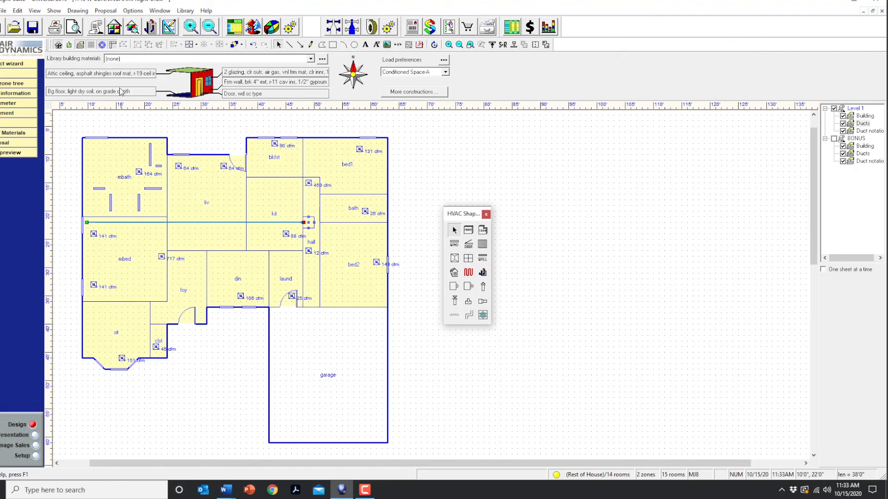
Step: Draw the main supply trunk from the air handler beside kit west to mbed's exterior wall
left_click(86, 11)
mouse_move(100, 54)
left_click(255, 53)
left_click(483, 286)
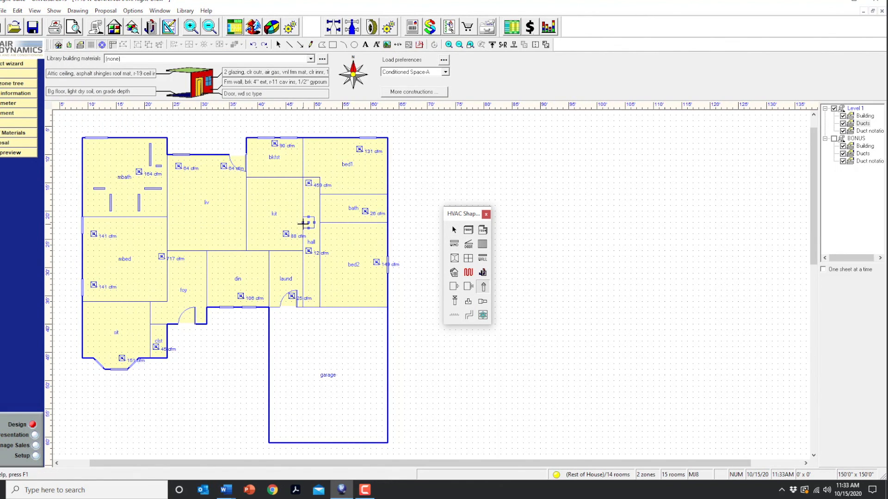
left_click_drag(304, 223, 93, 222)
Step: Draw branch ducts connecting mbed's southwest register and sit's register to the main supply trunk
left_click(483, 287)
mouse_move(93, 284)
left_mouse_down()
mouse_move(105, 268)
mouse_move(104, 223)
left_mouse_up()
left_click_drag(122, 359, 121, 223)
key("Escape")
Step: Delete the register in clst
left_click(156, 347)
key("Delete")
left_click(444, 268)
Step: Draw branch ducts from mbath's register and liv's two registers to the main supply trunk
left_click(483, 287)
left_click_drag(139, 171, 139, 220)
key("Escape")
left_click(483, 287)
left_click_drag(179, 166, 178, 221)
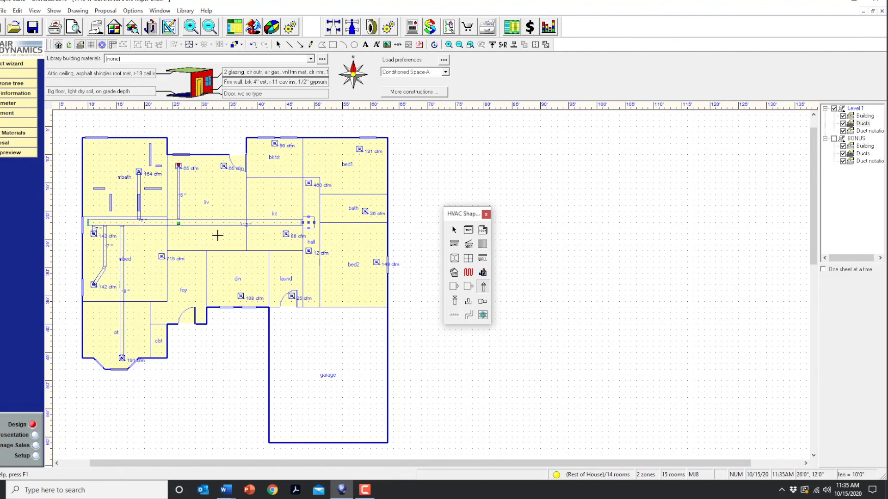
left_click_drag(224, 167, 223, 222)
Step: Draw a second trunk east from the air handler, and branch ducts for the bkfst, bath, bed1 and bed2 registers
mouse_move(275, 143)
left_mouse_down()
mouse_move(275, 223)
mouse_move(388, 223)
mouse_move(365, 223)
left_mouse_up()
left_click(483, 287)
left_click_drag(359, 150, 354, 183)
left_click_drag(354, 183, 354, 222)
left_click_drag(376, 262, 376, 223)
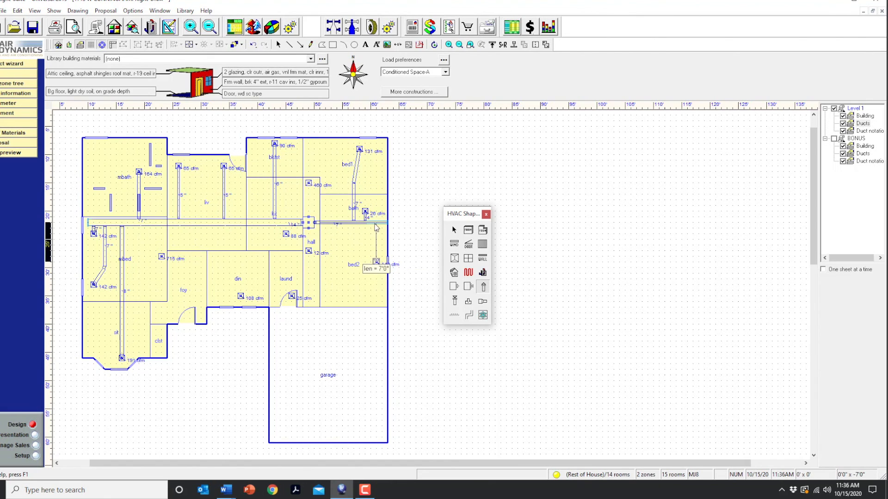
Step: Delete the supply register in hall
left_click(454, 229)
left_click(309, 251)
key("Delete")
key("Return")
Step: Draw branch ducts from the laund and din registers to the main supply trunk
left_click(483, 287)
left_click_drag(291, 296, 291, 224)
left_click_drag(240, 295, 249, 223)
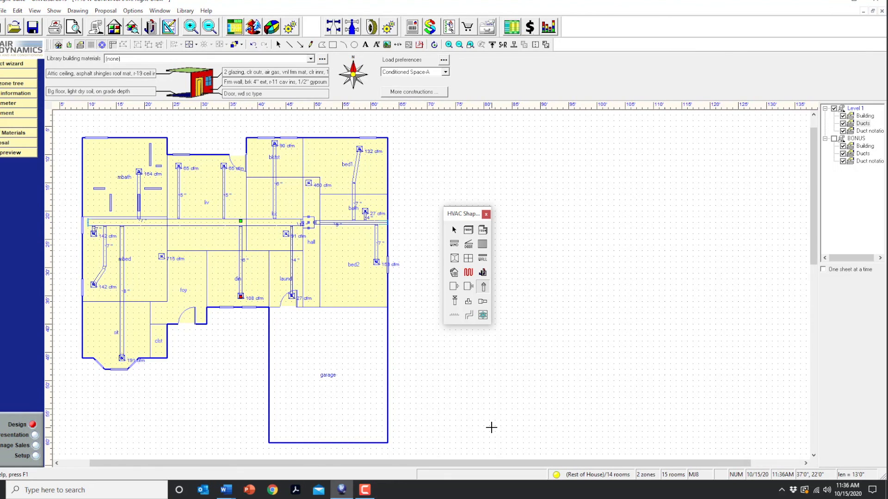
Step: Draw return ducts from the mbed and hall return grilles to the air handler
left_click(454, 301)
mouse_move(161, 256)
left_mouse_down()
mouse_move(309, 257)
mouse_move(309, 227)
left_mouse_up()
left_click_drag(308, 183, 308, 217)
left_click(454, 230)
Step: Select all the Level 1 rooms and apply duct loads with supply and return ducts in a vented attic, average sealing, R-6 insulation
right_click(863, 116)
mouse_move(832, 235)
left_click(758, 245)
key("ctrl+d")
double_click(644, 297)
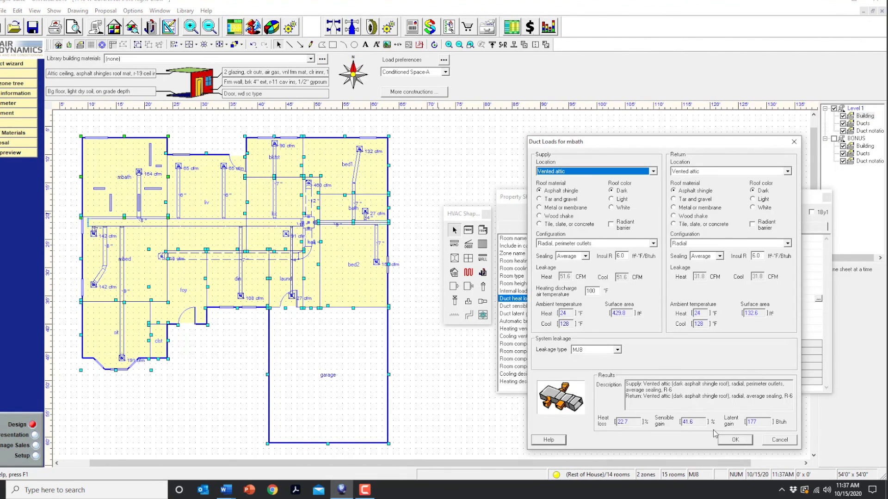
left_click(735, 439)
Step: Position the bonus room's two supply registers along its centreline and its return grille in the northeast corner
left_click(865, 146)
left_click_drag(331, 375, 331, 307)
left_click_drag(342, 358, 365, 313)
left_click_drag(331, 381, 331, 346)
left_click_drag(340, 412, 331, 432)
left_click_drag(331, 306, 391, 308)
key("Up")
key("Up")
Step: Try to place an air handler north of the bonus room and draw a trunk south from it with branches to both supply registers
left_click(468, 286)
left_click(365, 296)
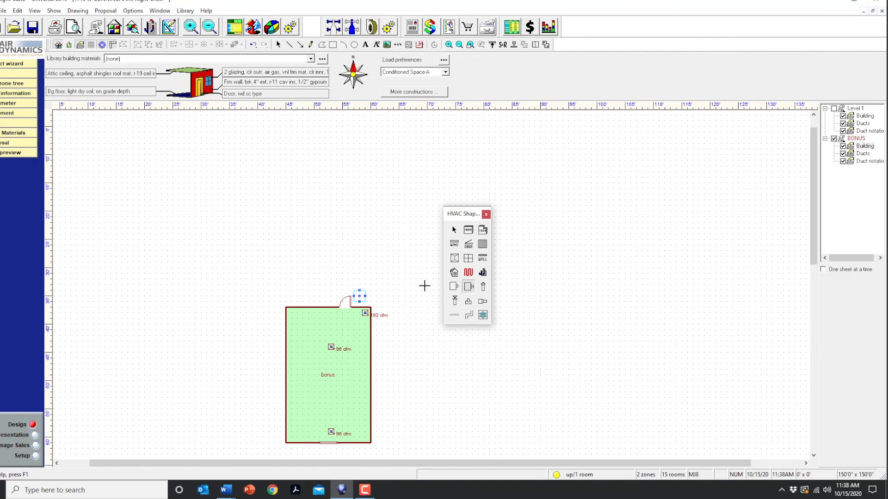
left_click(454, 301)
mouse_move(365, 296)
left_mouse_down()
mouse_move(377, 296)
mouse_move(360, 436)
left_mouse_up()
left_click(487, 284)
left_click_drag(331, 347, 359, 330)
left_click_drag(331, 431, 360, 409)
Step: Draw a return duct from the bonus room's return grille to the Level 1 air handler
left_click(78, 11)
left_click(339, 245)
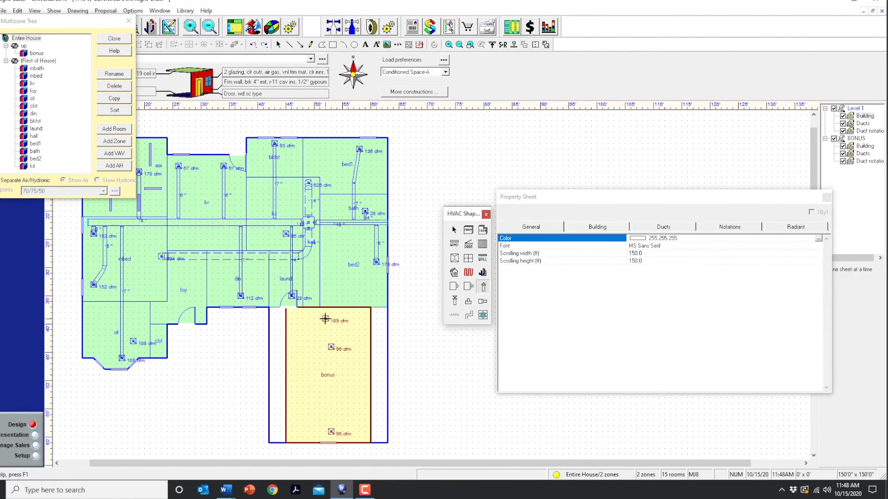
left_click_drag(325, 318, 325, 238)
left_click(485, 262)
left_click(454, 301)
mouse_move(325, 318)
left_mouse_down()
mouse_move(325, 234)
mouse_move(316, 233)
left_mouse_up()
Step: Draw supply ducts from the bonus room's two registers to the east supply trunk, and close the multizone tree
left_click(482, 287)
left_click_drag(331, 346, 331, 222)
left_click(483, 287)
left_click_drag(331, 432, 341, 315)
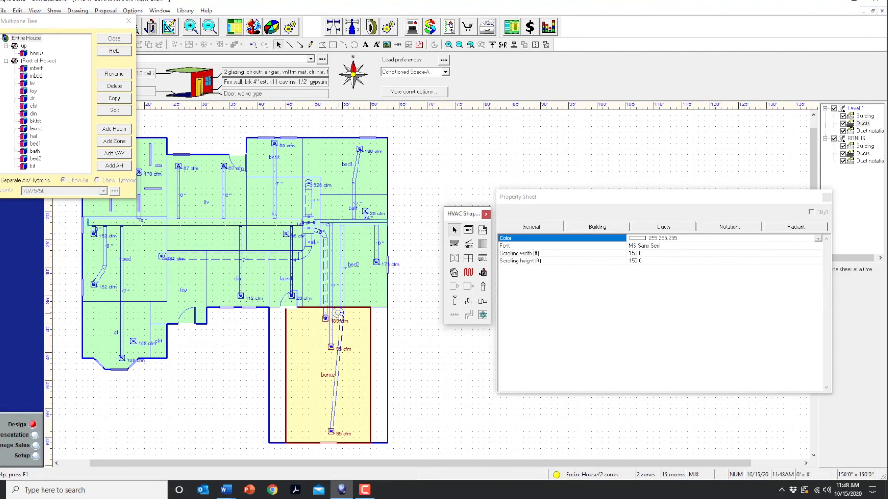
left_click(128, 21)
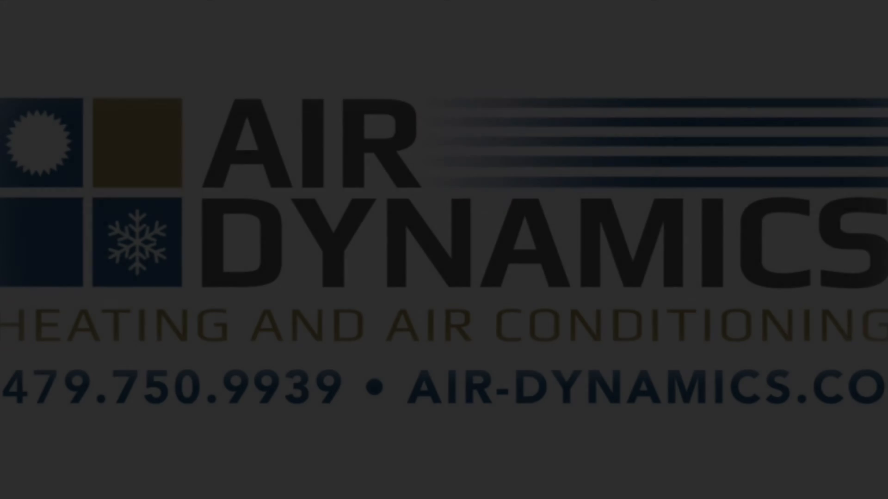